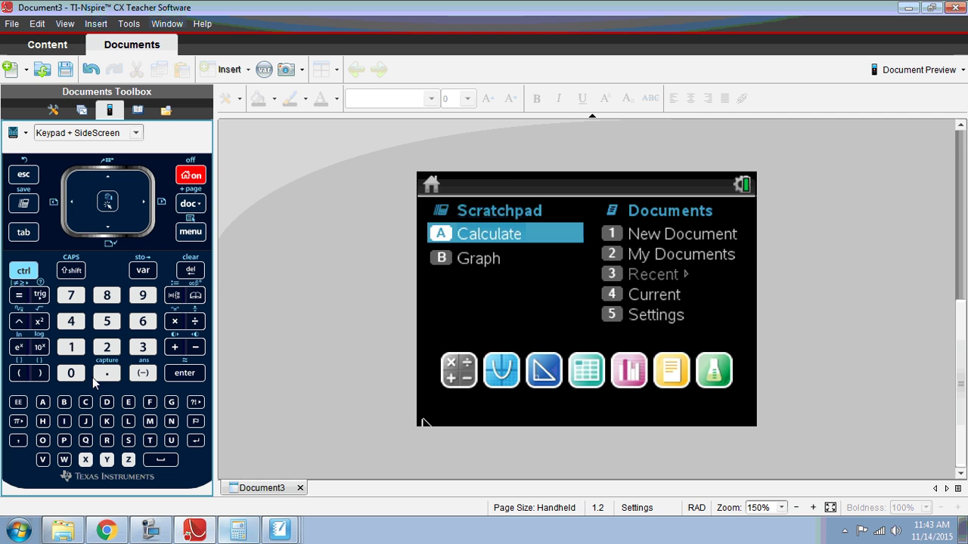
- Start a new document without saving the old one and add a Calculator page
left_click(71, 348)
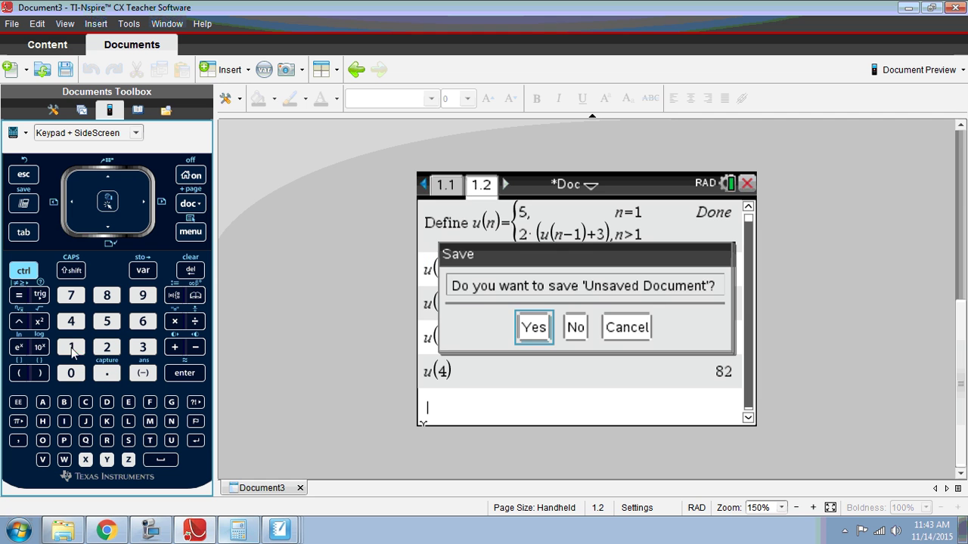
left_click(575, 327)
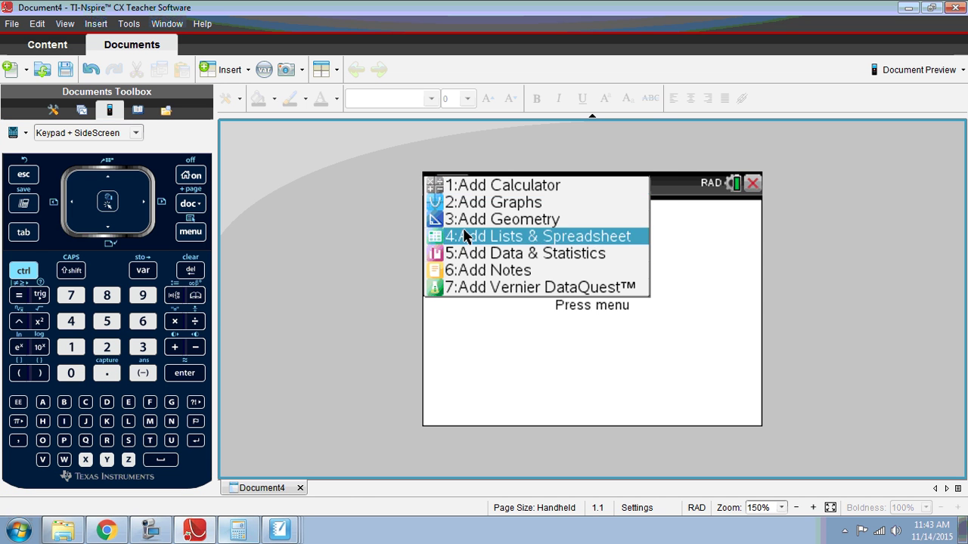
left_click(487, 189)
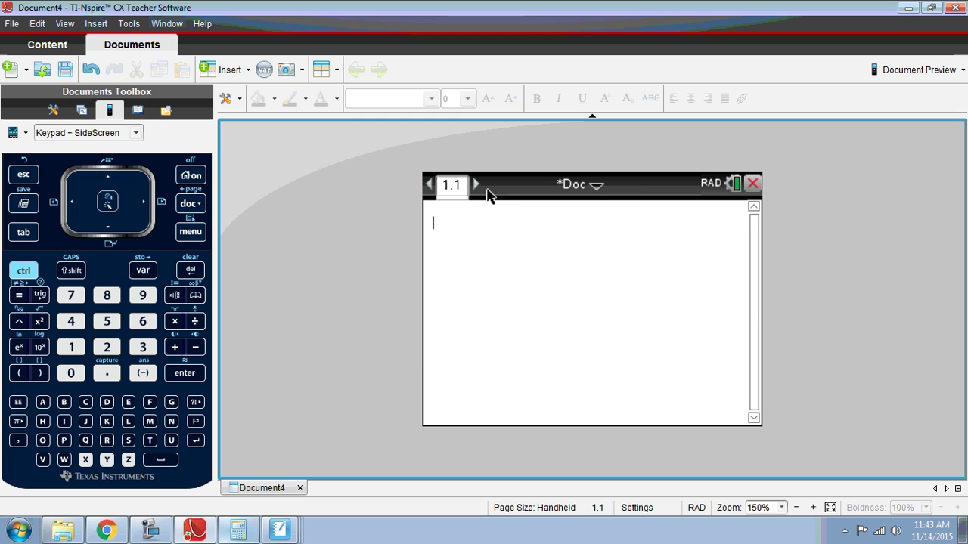
- Insert the Define command from the Actions menu on the entry line
left_click(191, 231)
mouse_move(493, 189)
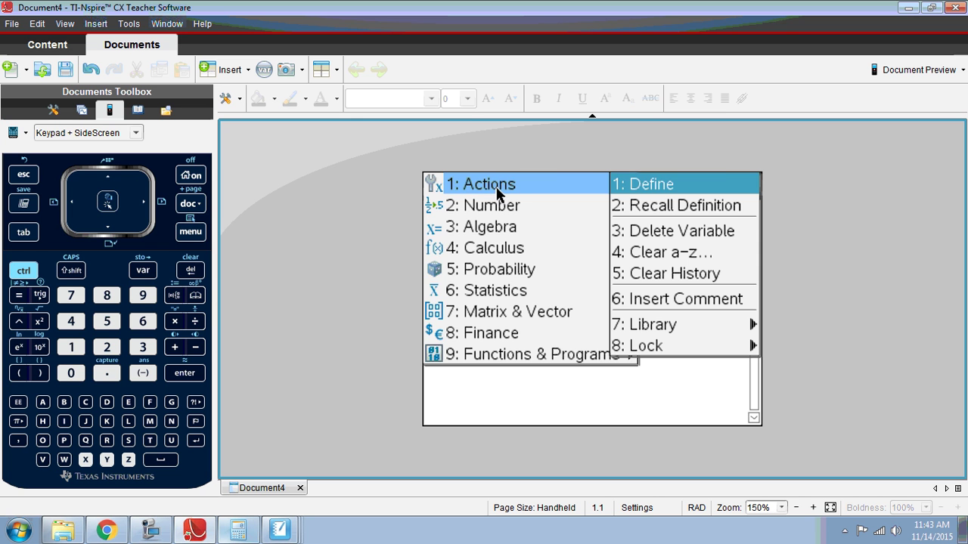
left_click(668, 187)
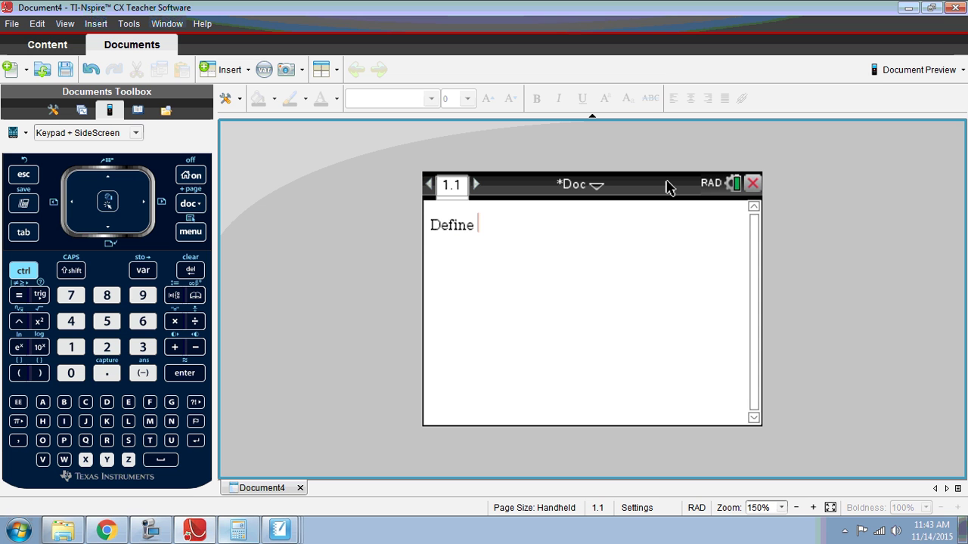
- Complete the entry as Define f(x)=2x-5 and store it
type("f(x)")
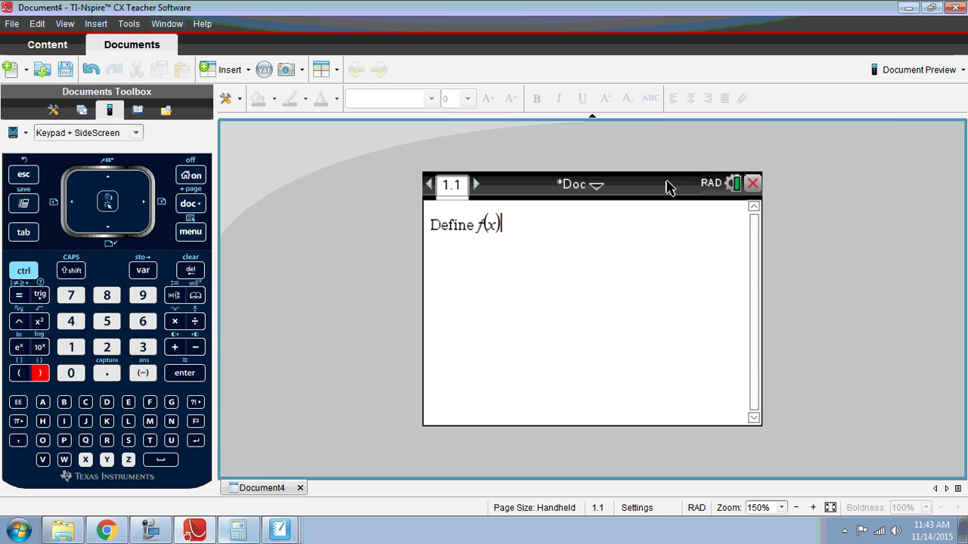
type("=")
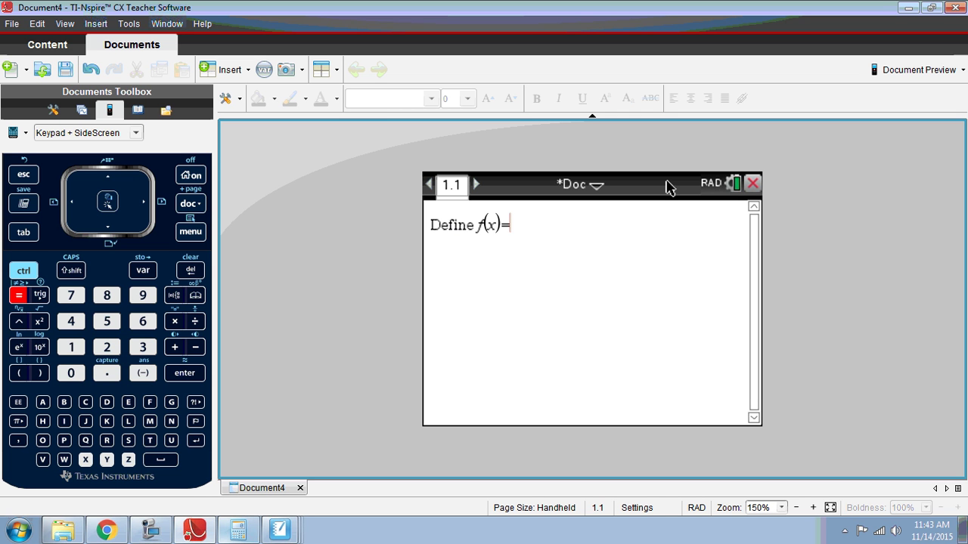
type("2x-5")
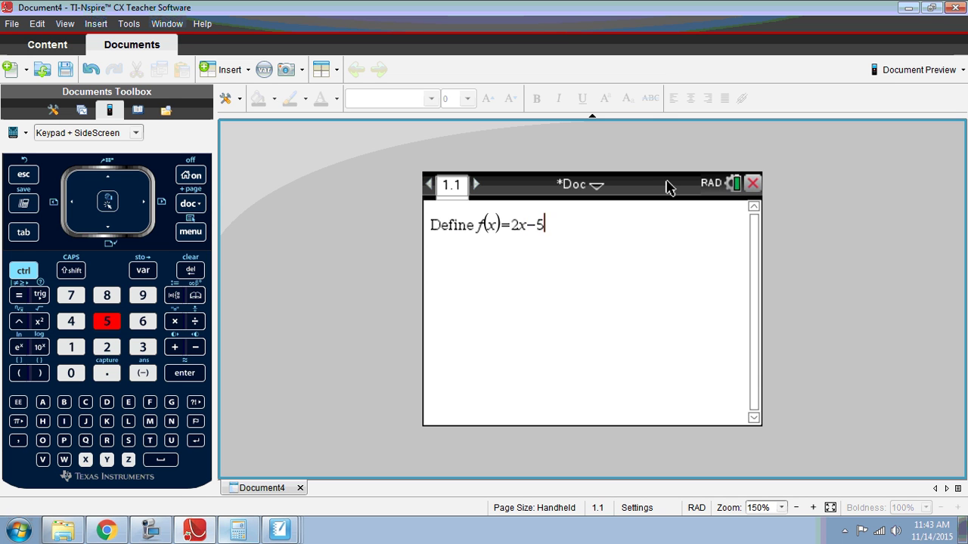
key("Return")
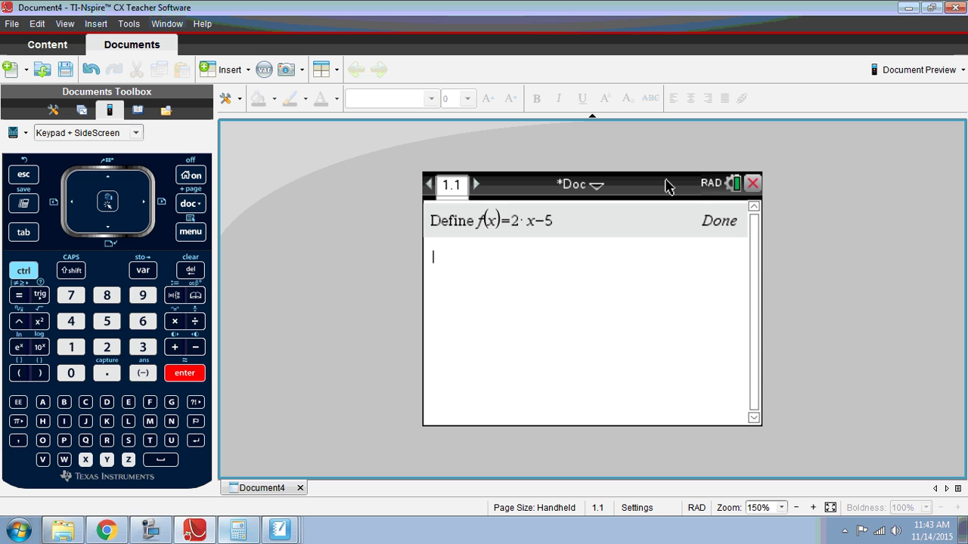
- Clear the stray entries, then evaluate f(28) and f(100), giving 51 and 195
type("f(2)")
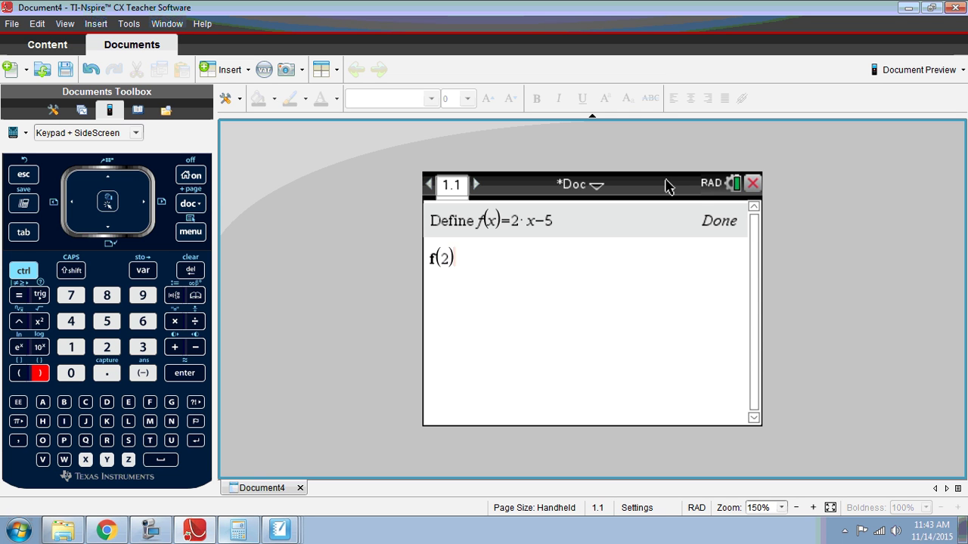
key("BackSpace")
key("BackSpace")
key("BackSpace")
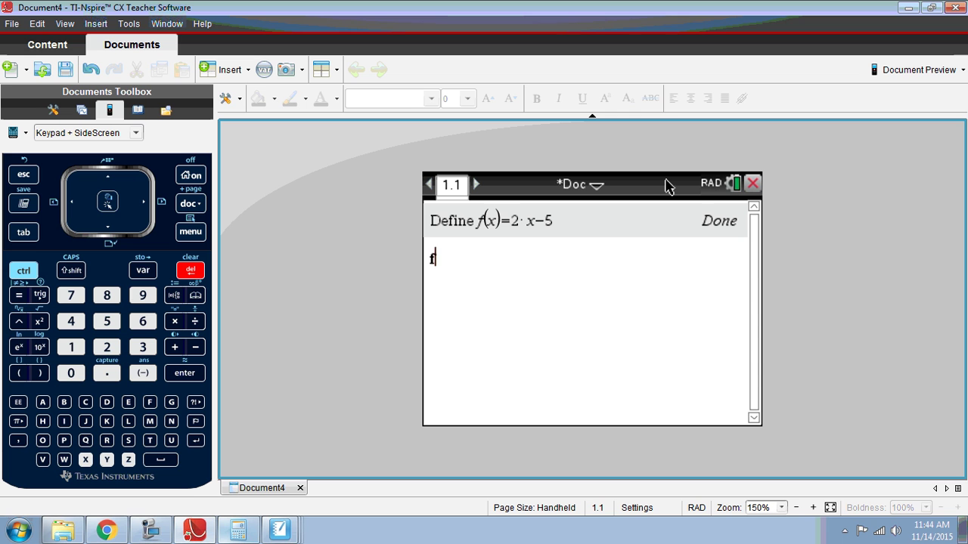
key("BackSpace")
type("g")
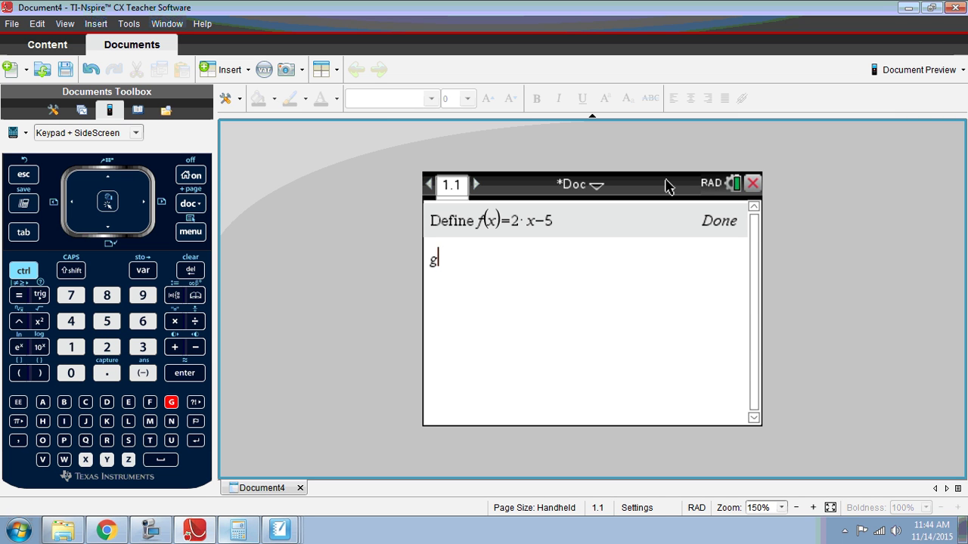
key("BackSpace")
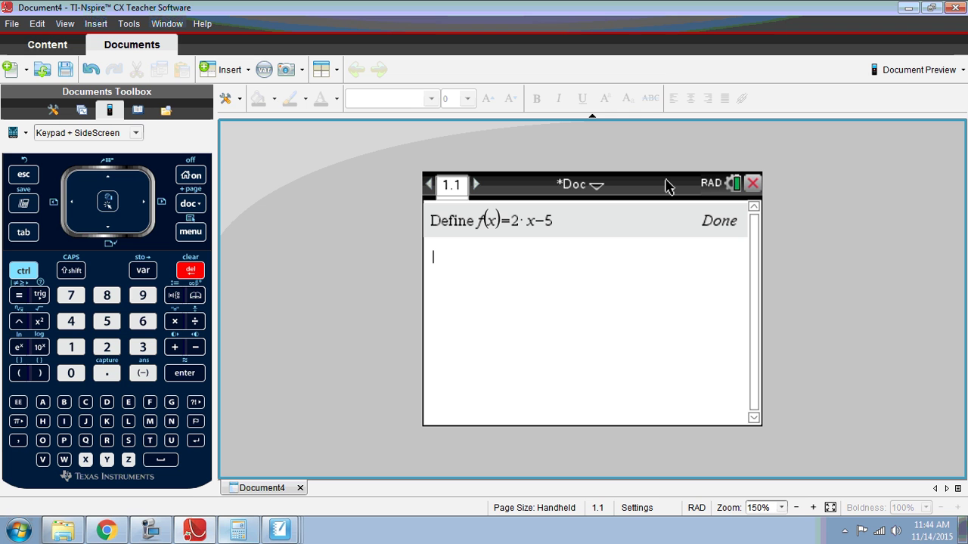
type("f")
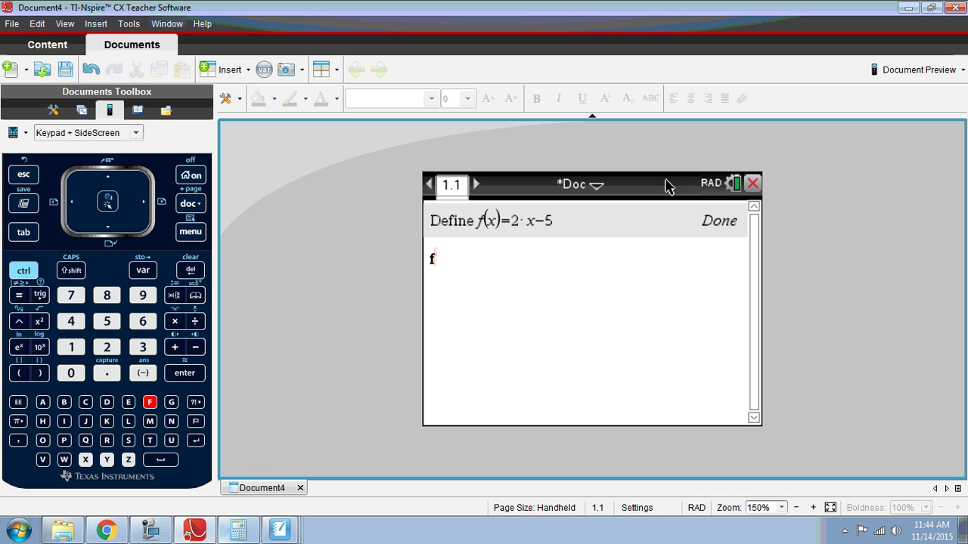
type("(")
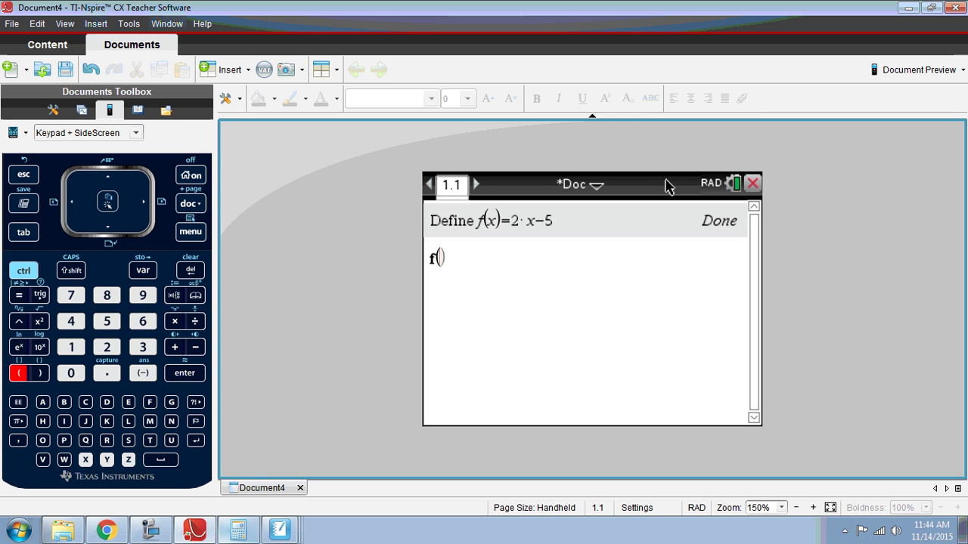
type("28")
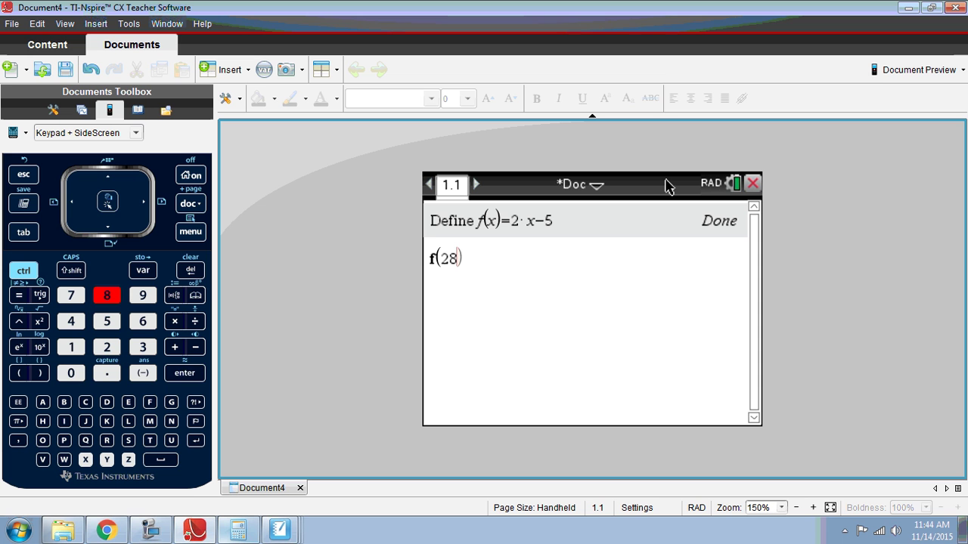
key("Return")
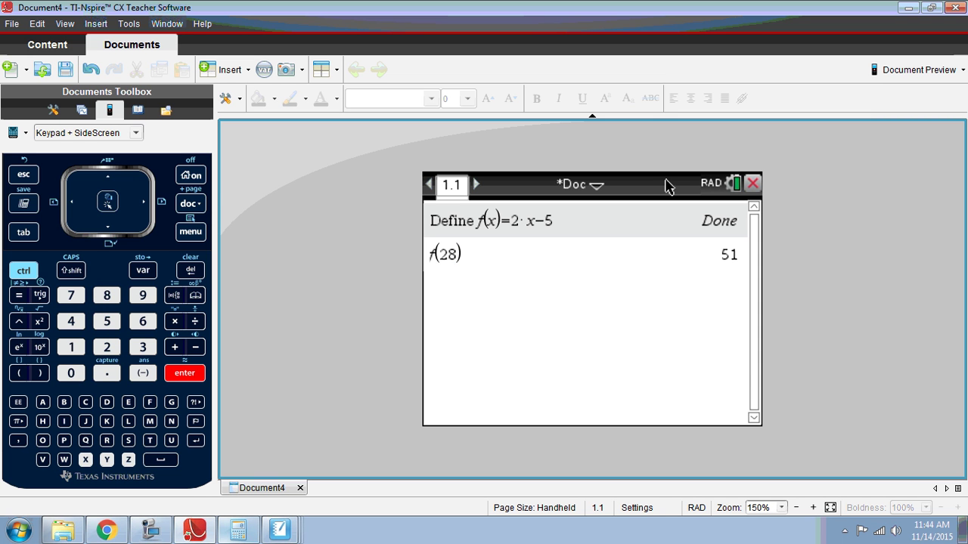
type("f(100)")
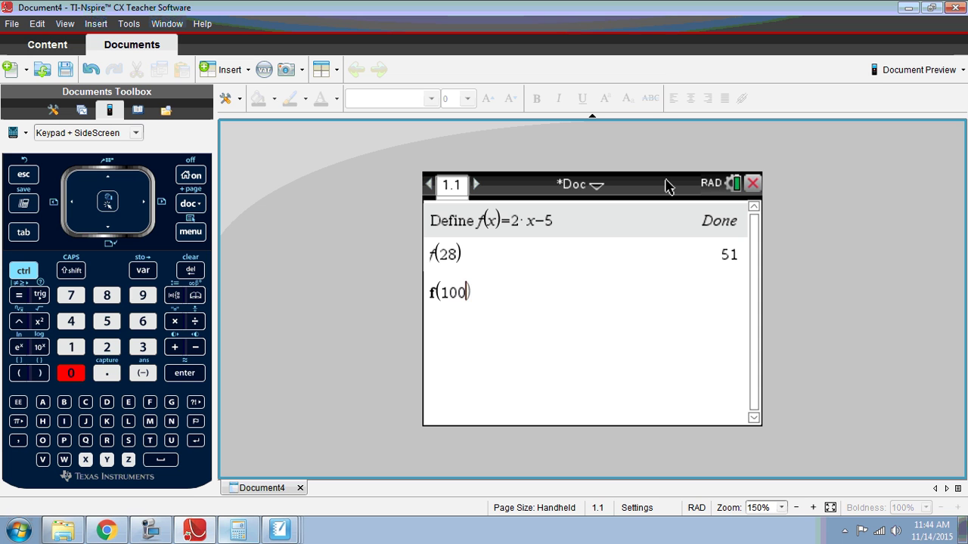
key("Return")
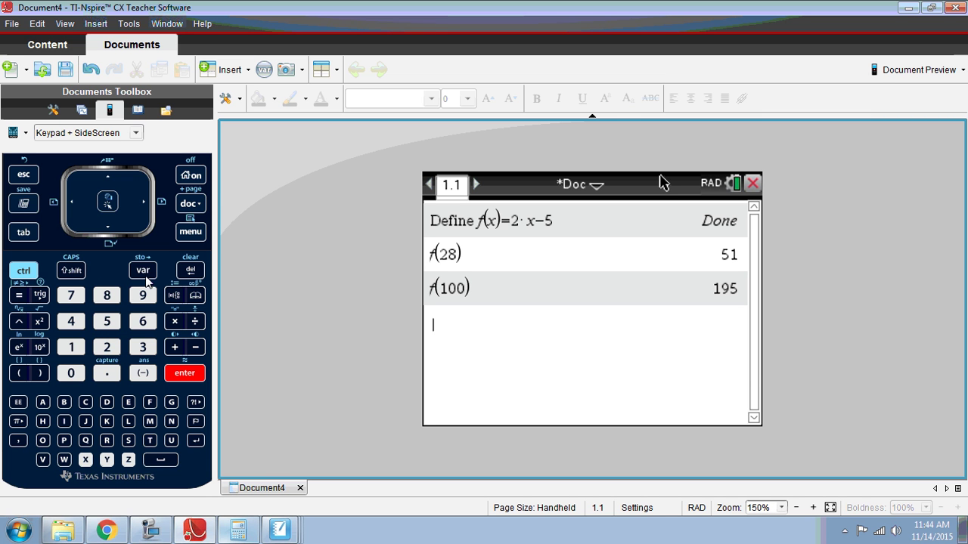
- Insert a new Calculator page 1.2 into the document
left_click(25, 271)
left_click(189, 204)
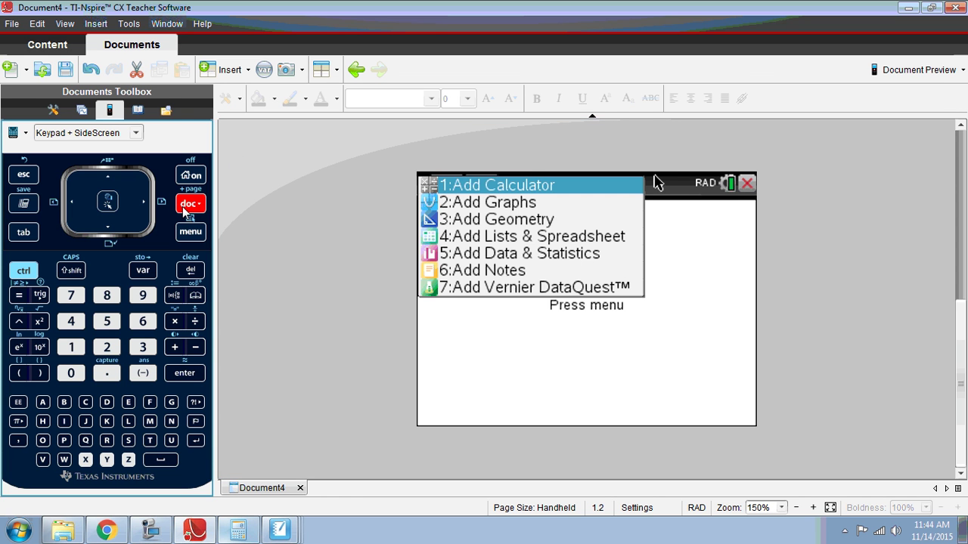
key("Return")
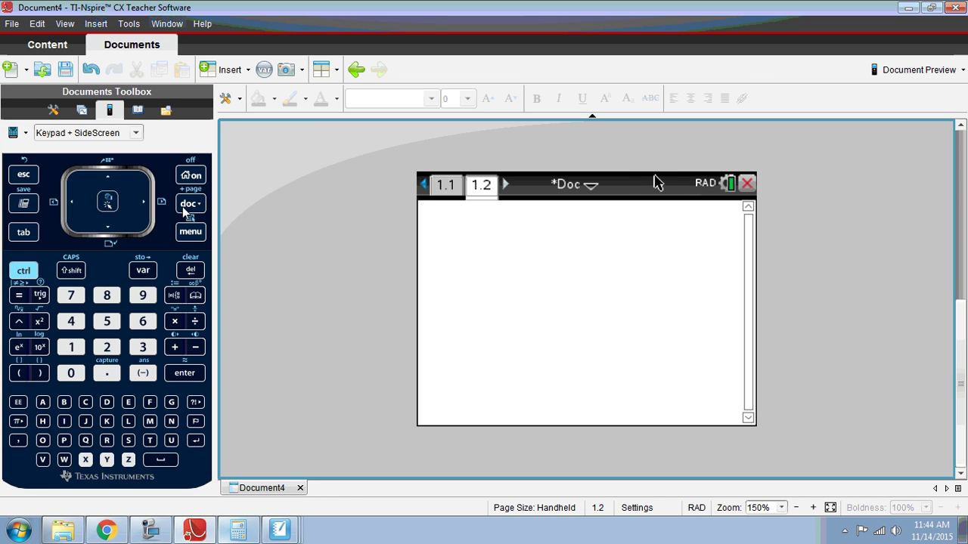
- Insert the Define command from Actions on page 1.2's entry line
left_click(190, 233)
left_click(525, 184)
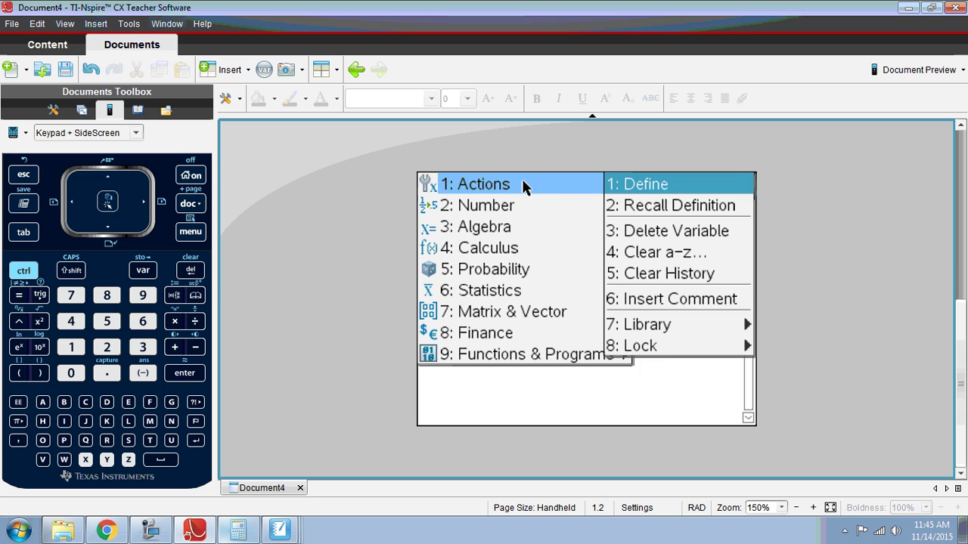
left_click(655, 189)
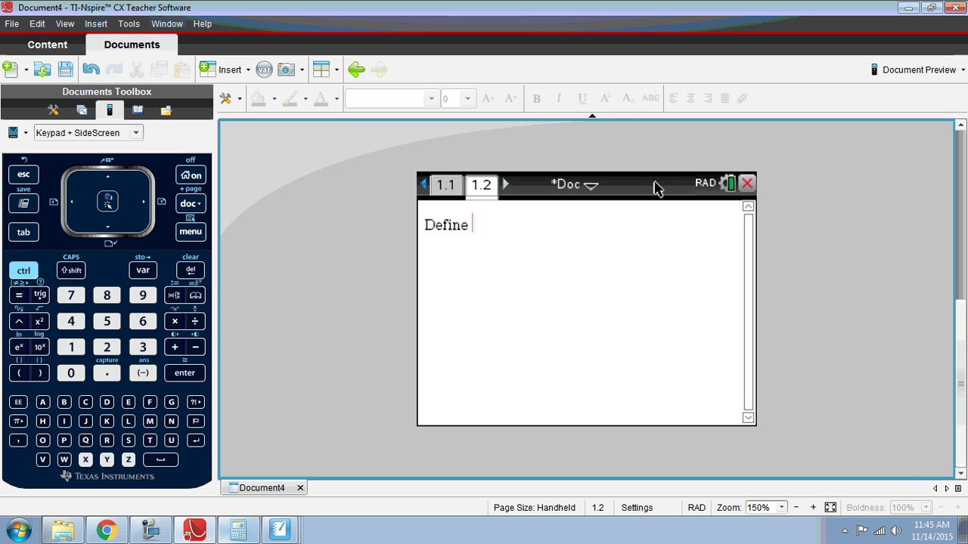
- Enter b(n)=2-1/n² using the fraction template and the square key, then store it
type("b(n)")
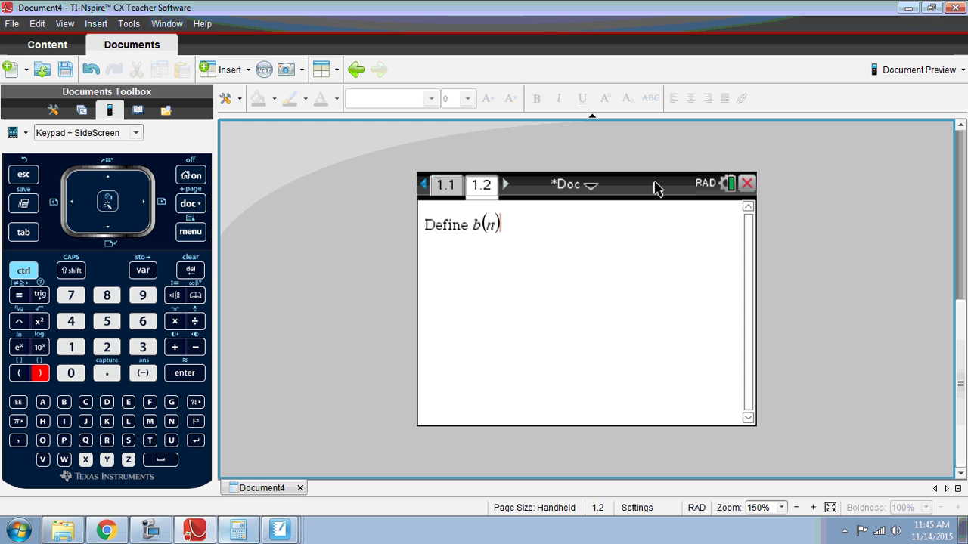
type("=2-")
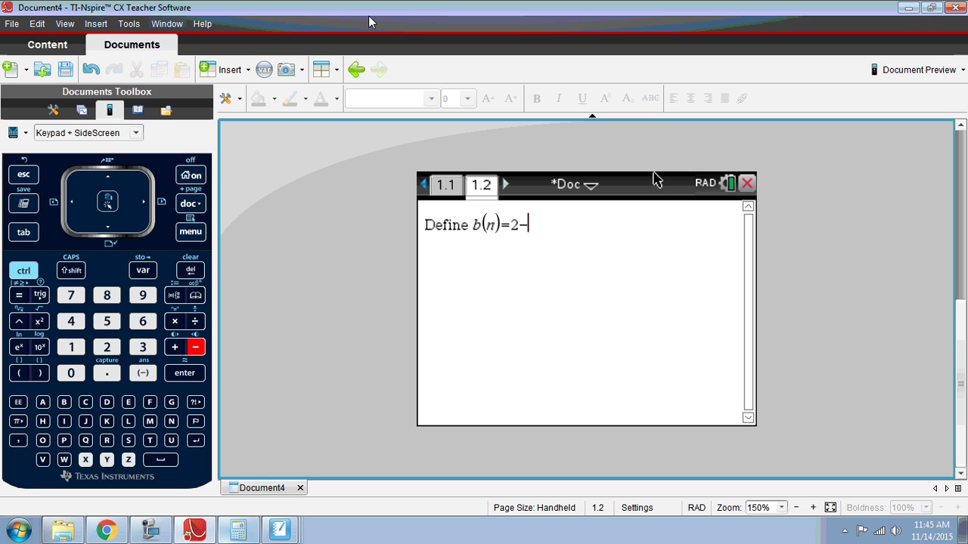
left_click(179, 298)
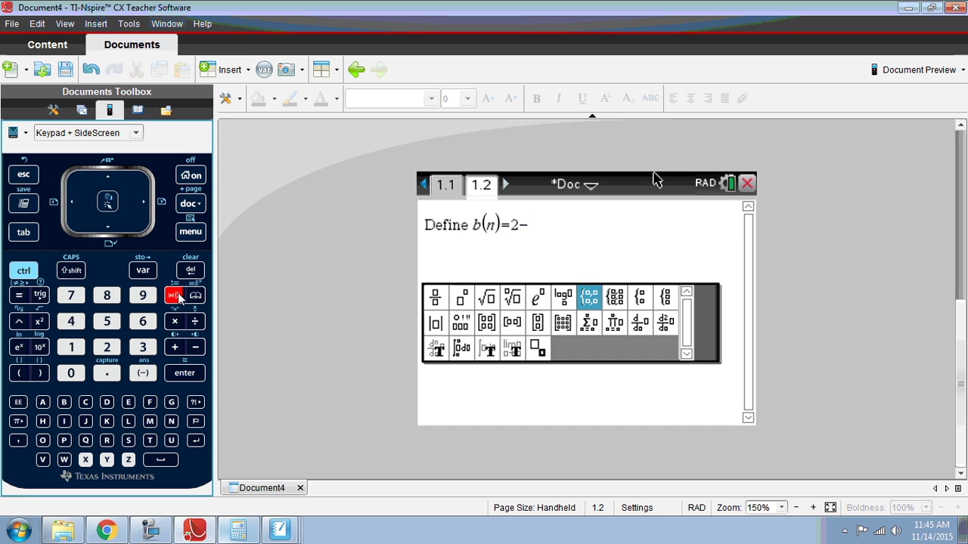
left_click(434, 298)
type("1/")
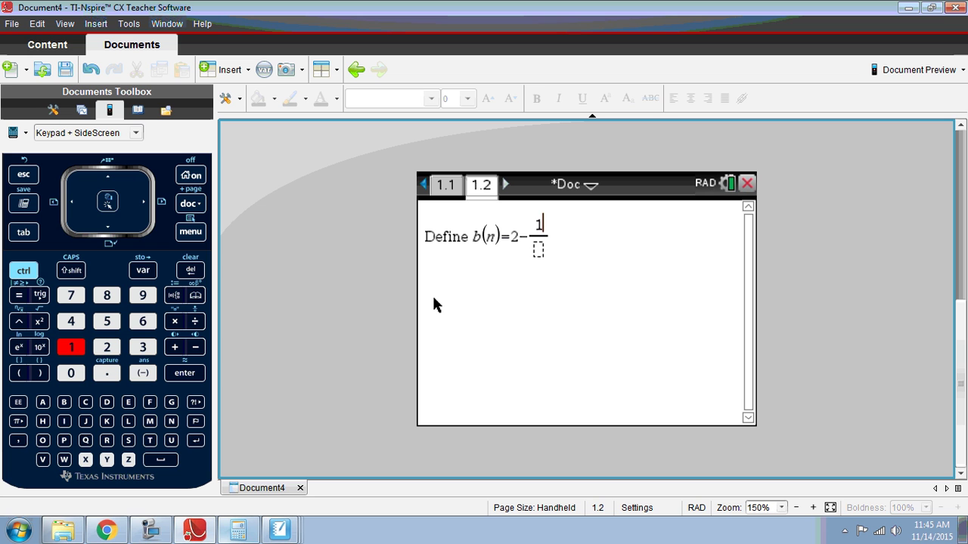
key("Down")
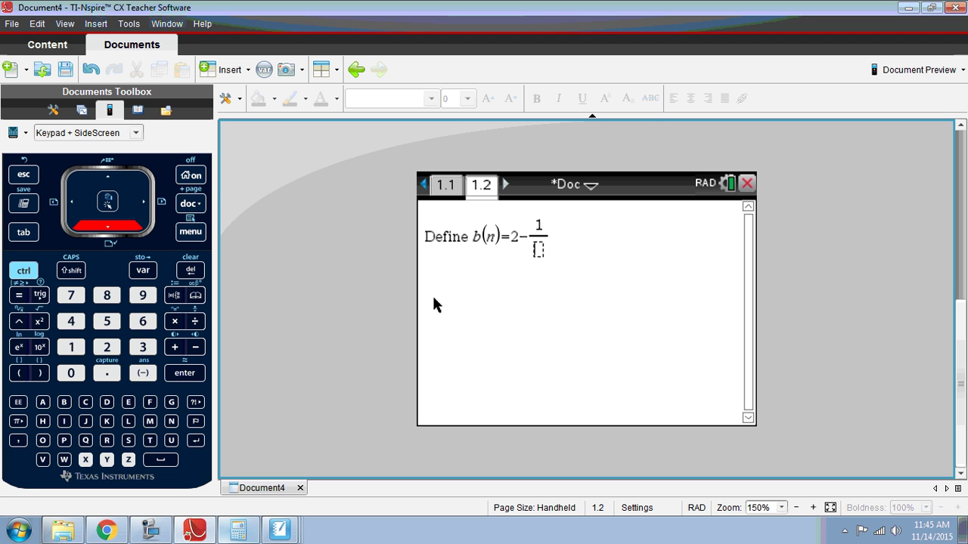
type("n")
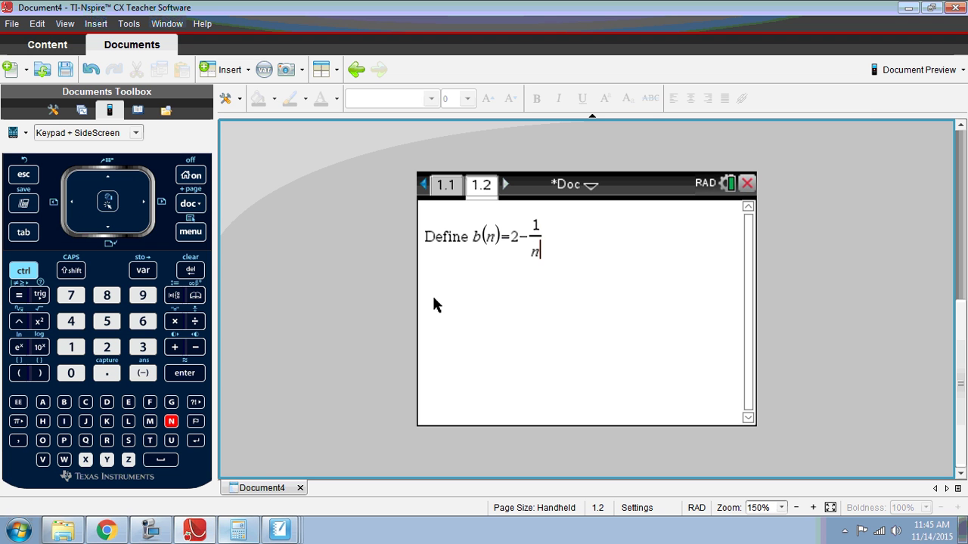
left_click(40, 322)
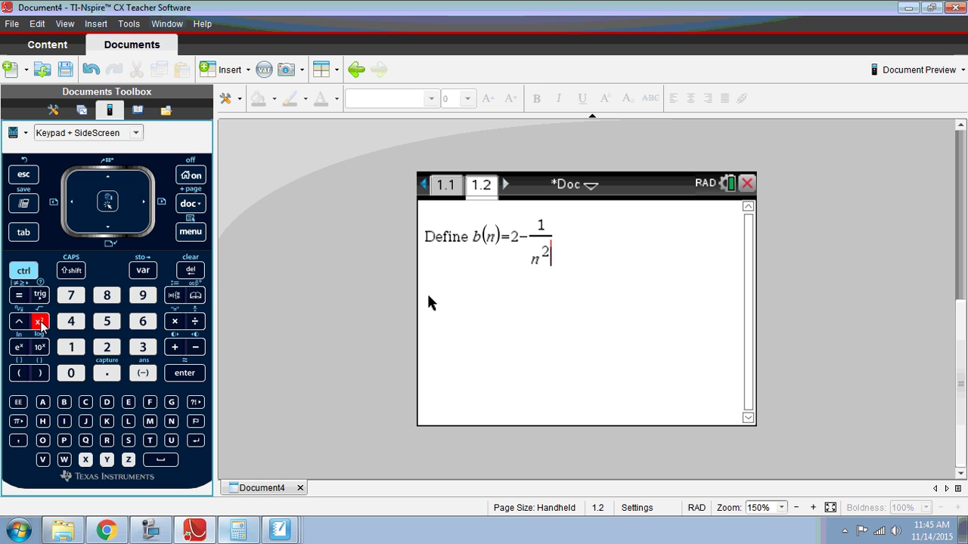
key("Right")
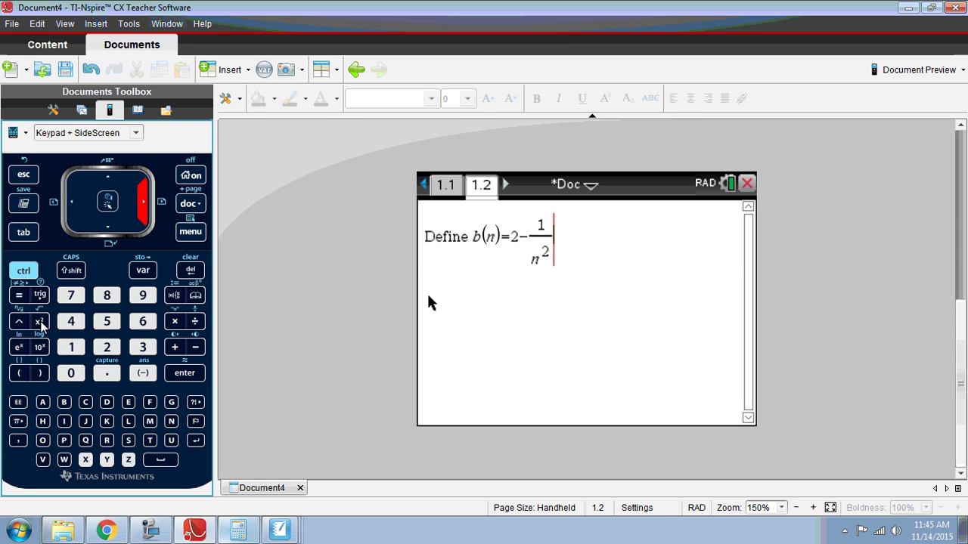
key("Return")
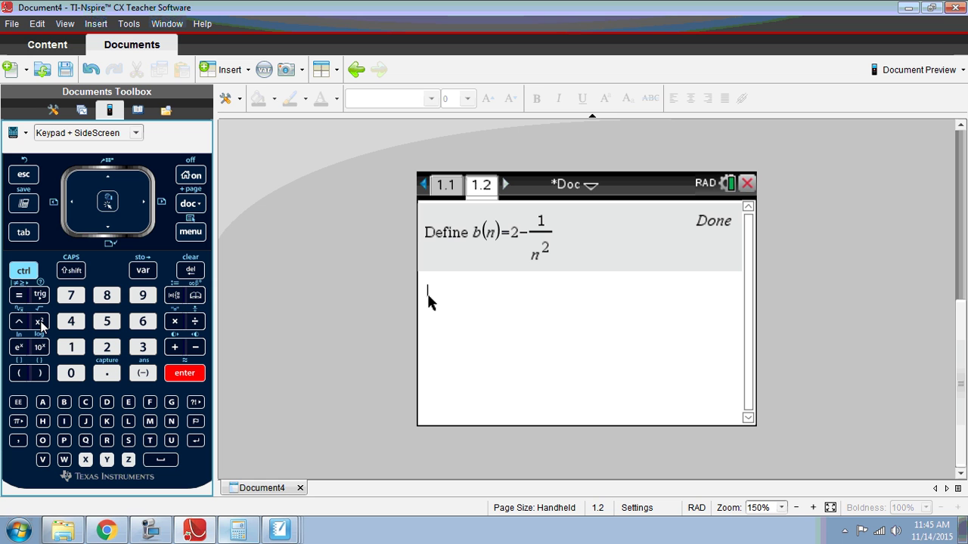
- Evaluate b(1) through b(5), giving 1, 7/4, 17/9, 31/16 and 49/25
type("b")
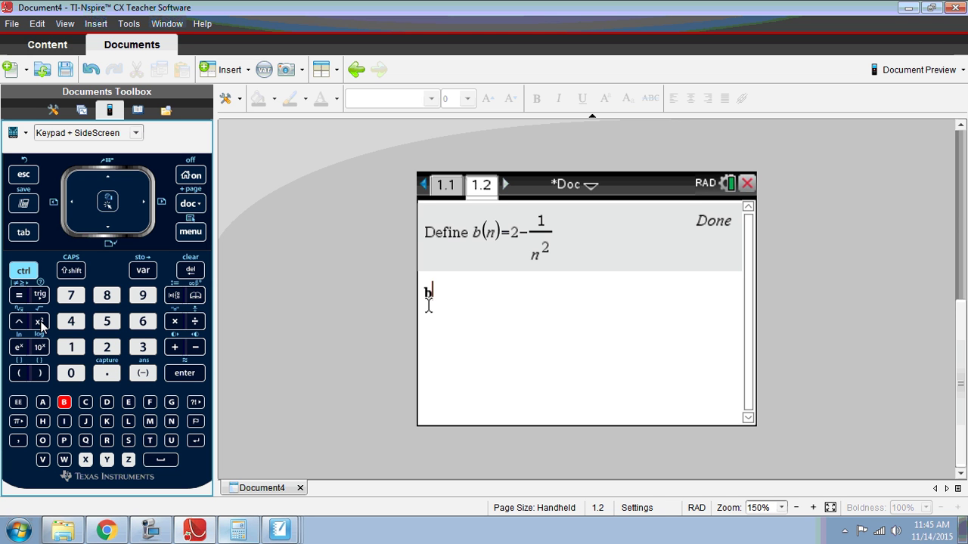
type("(1)")
key("Return")
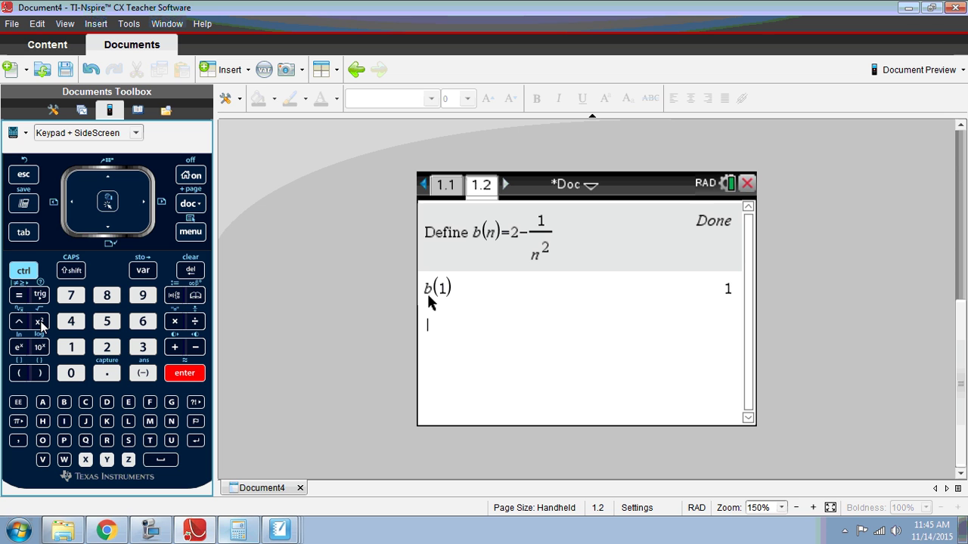
type("b(2)")
key("Return")
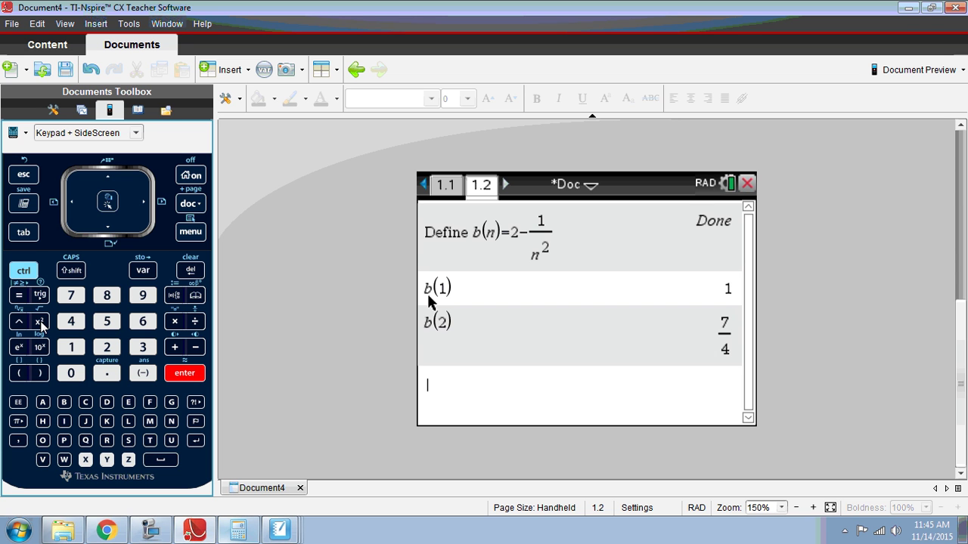
type("b(3)")
key("Return")
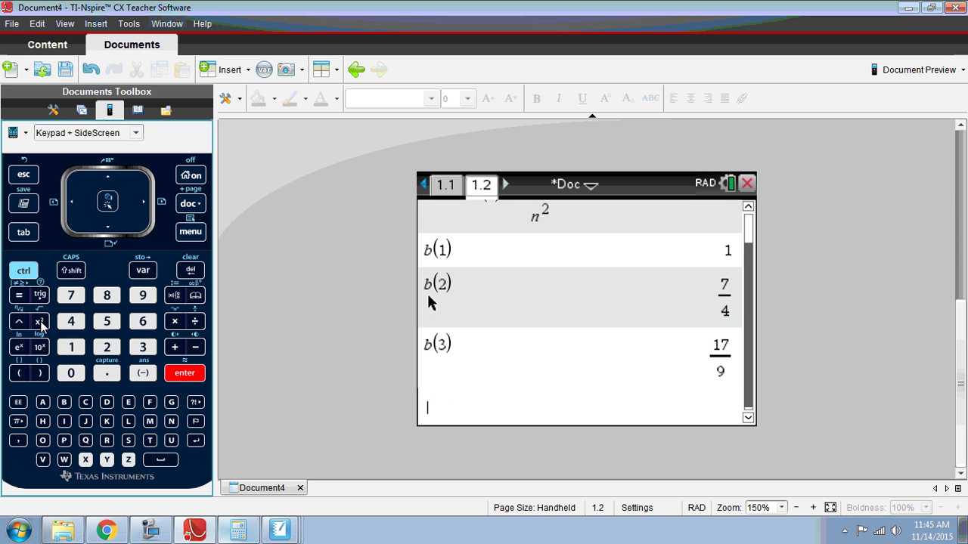
type("b(4)")
key("Return")
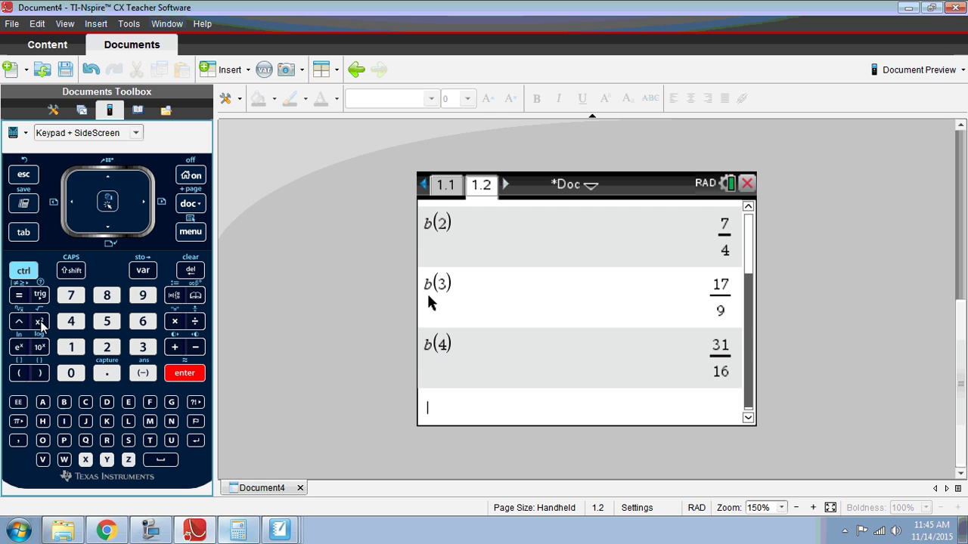
type("b()")
key("BackSpace")
type("5")
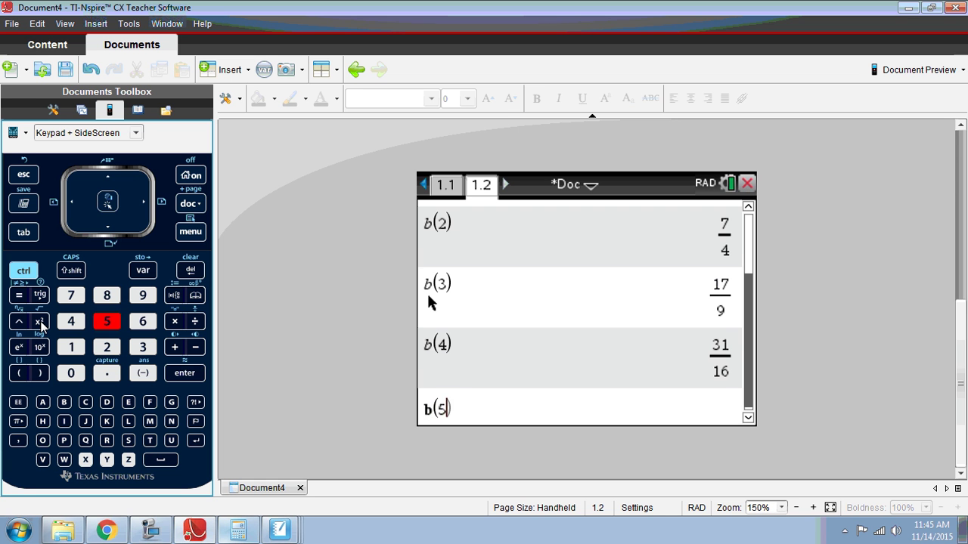
key("Return")
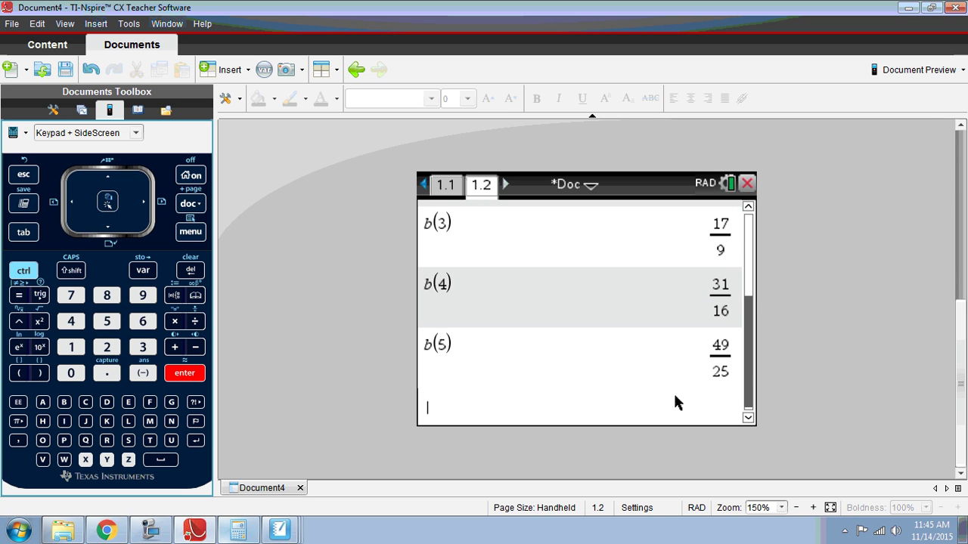
- Scroll the calculator history back up to review the entries from the Define line
mouse_move(748, 401)
left_mouse_down()
mouse_move(741, 318)
mouse_move(752, 290)
mouse_move(745, 404)
left_mouse_up()
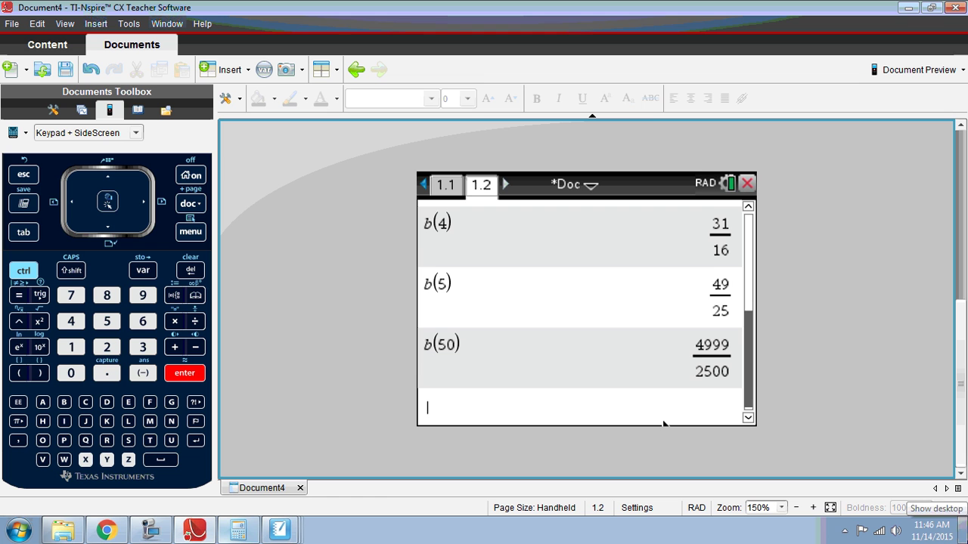
left_click_drag(753, 383, 767, 283)
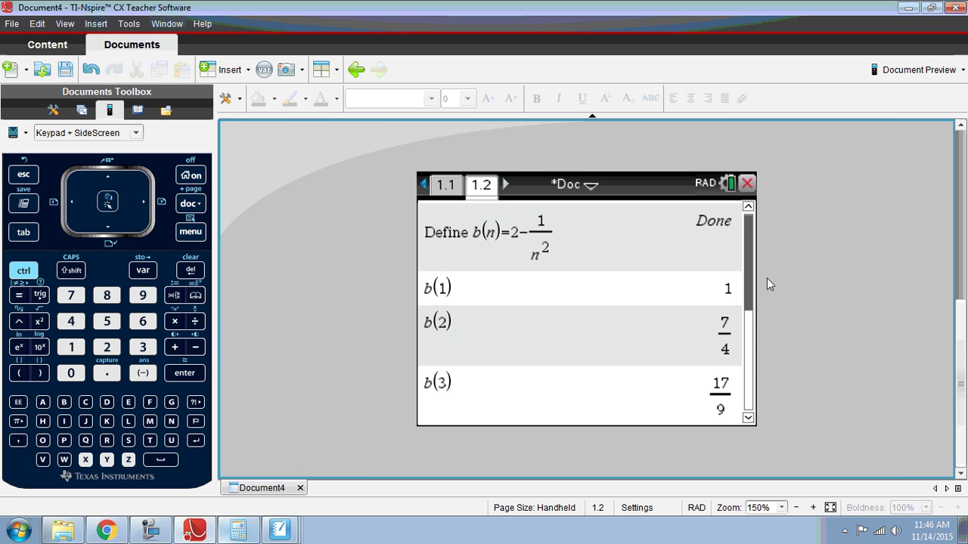